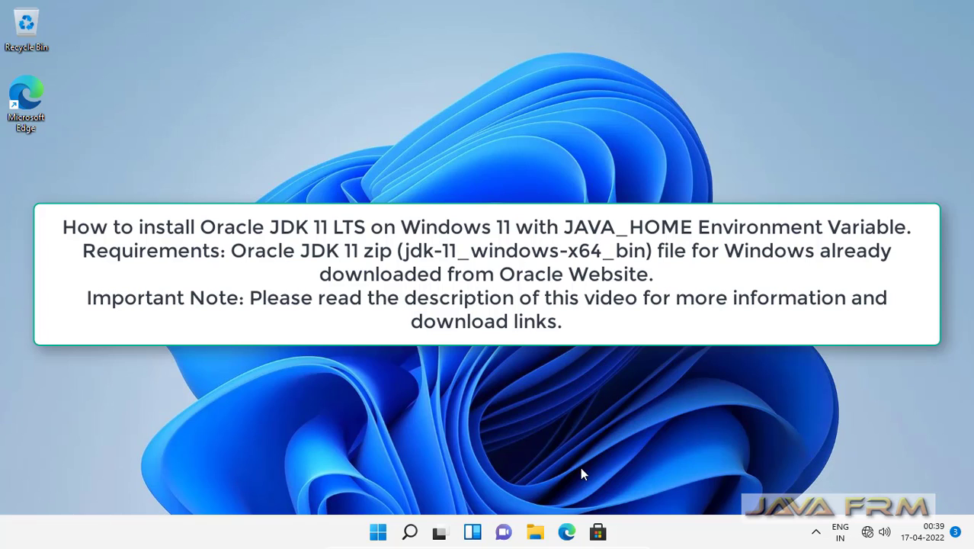
Step: Go to USB Drive (E:) > Windows11 and select the jdk-11.0.13_windows-x64_bin zip
left_click(537, 535)
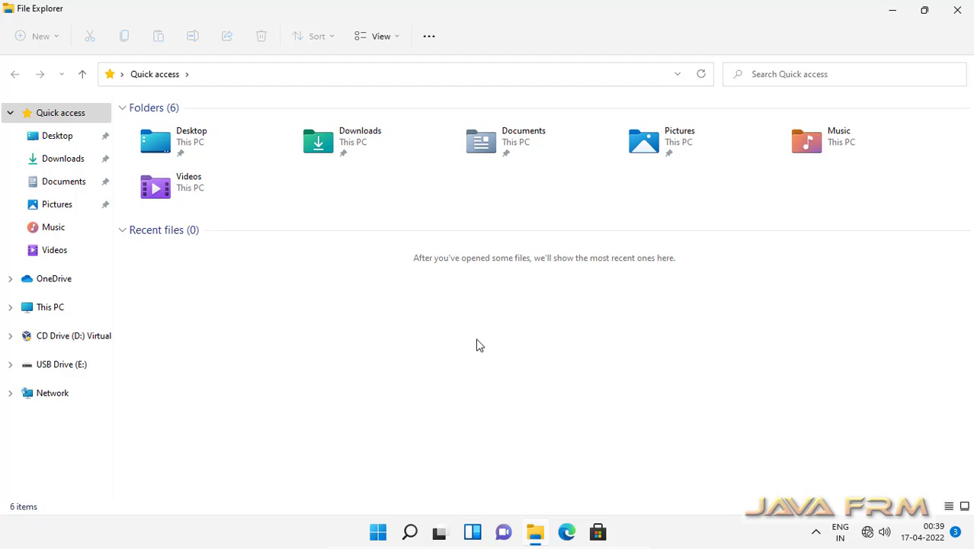
left_click(64, 369)
left_click(172, 149)
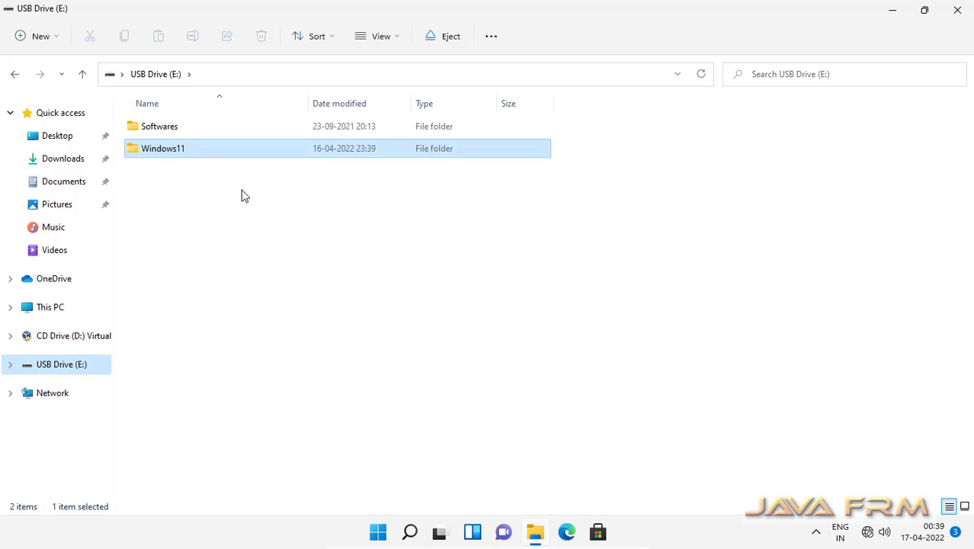
key("Return")
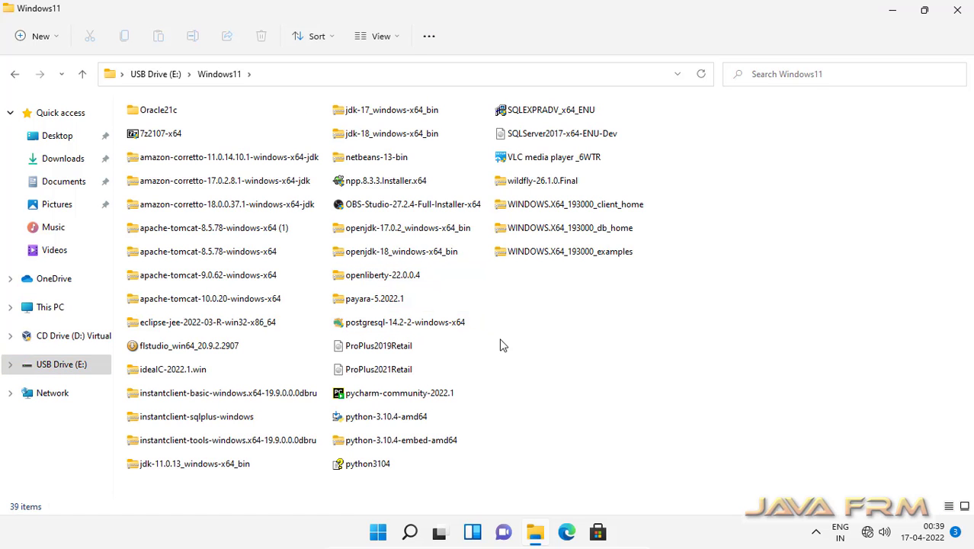
left_click(202, 468)
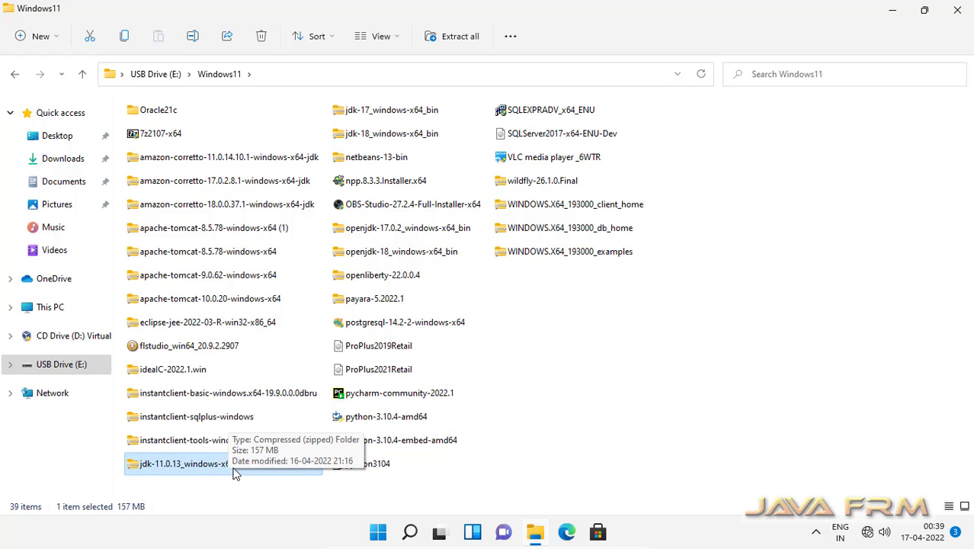
Step: Open the JDK zip with 7-Zip and extract the jdk-11.0.13 folder to C:\
right_click(188, 470)
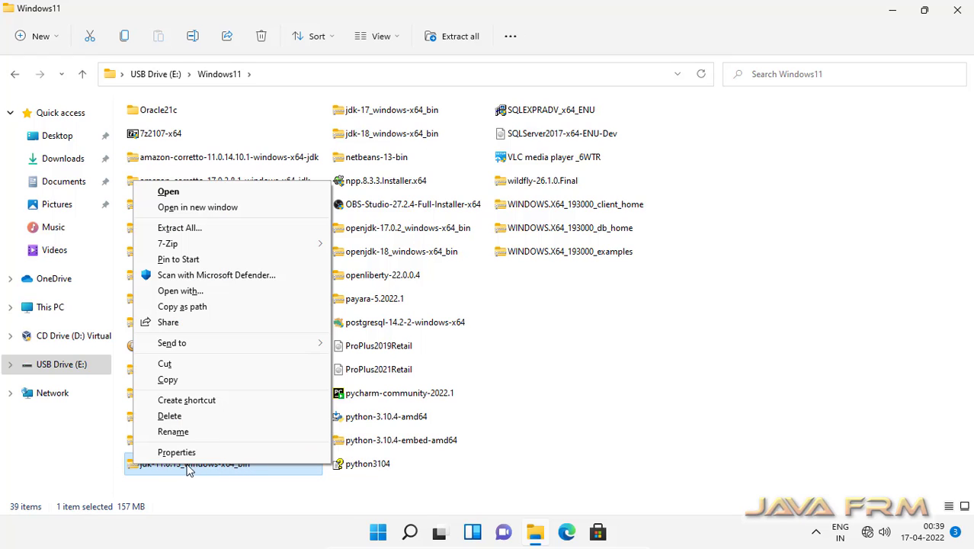
mouse_move(319, 245)
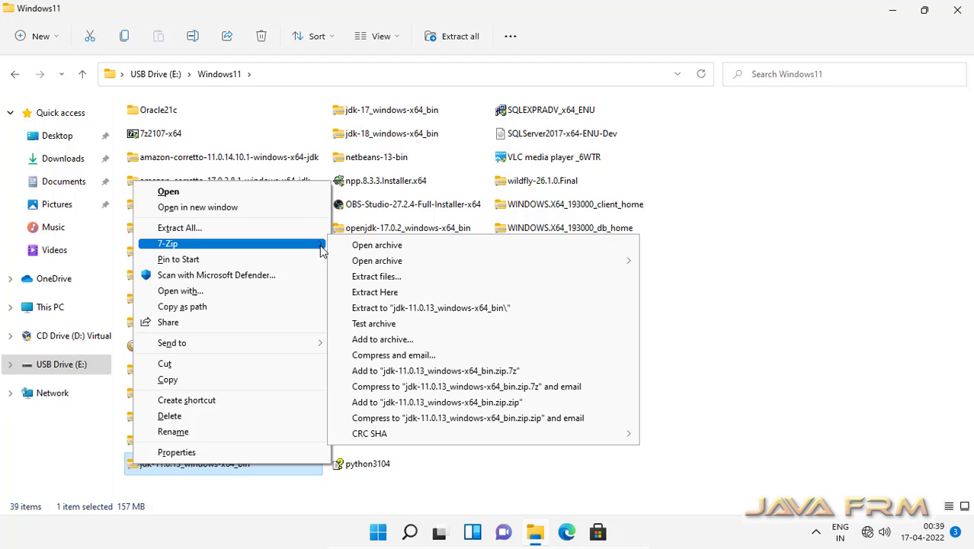
left_click(366, 244)
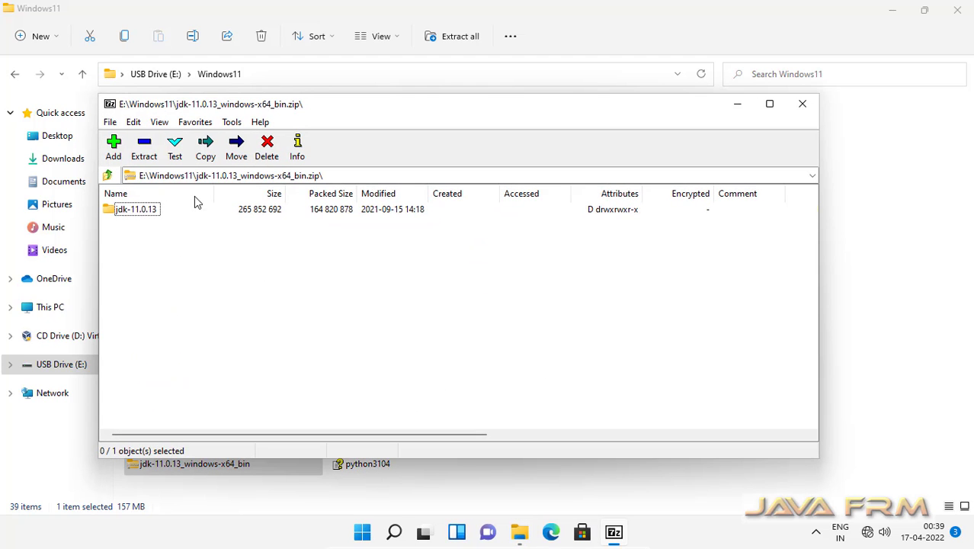
left_click(144, 149)
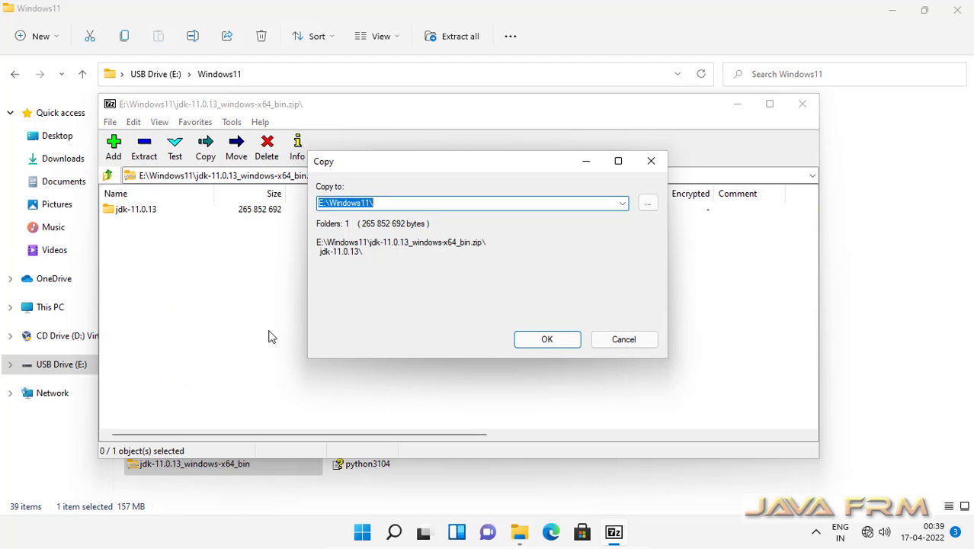
type("C:\\")
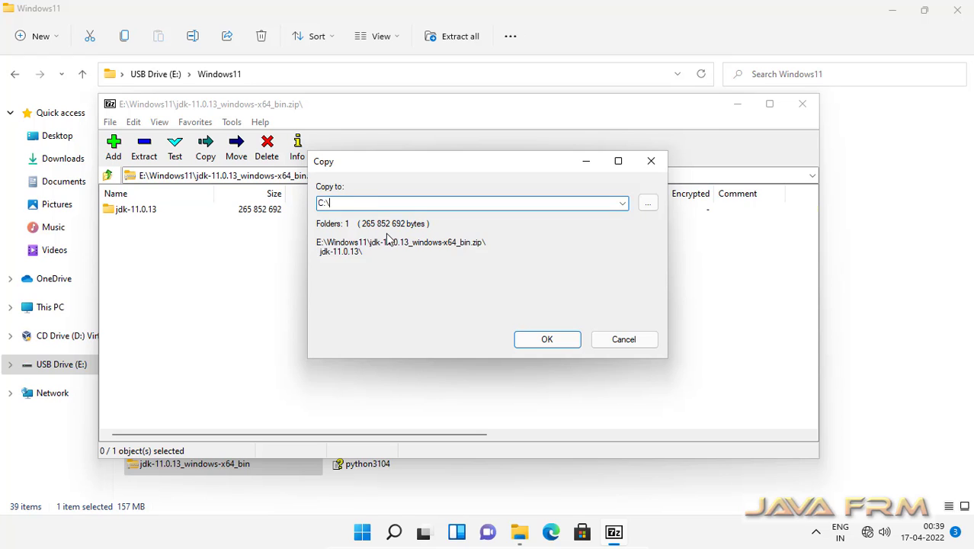
left_click(568, 342)
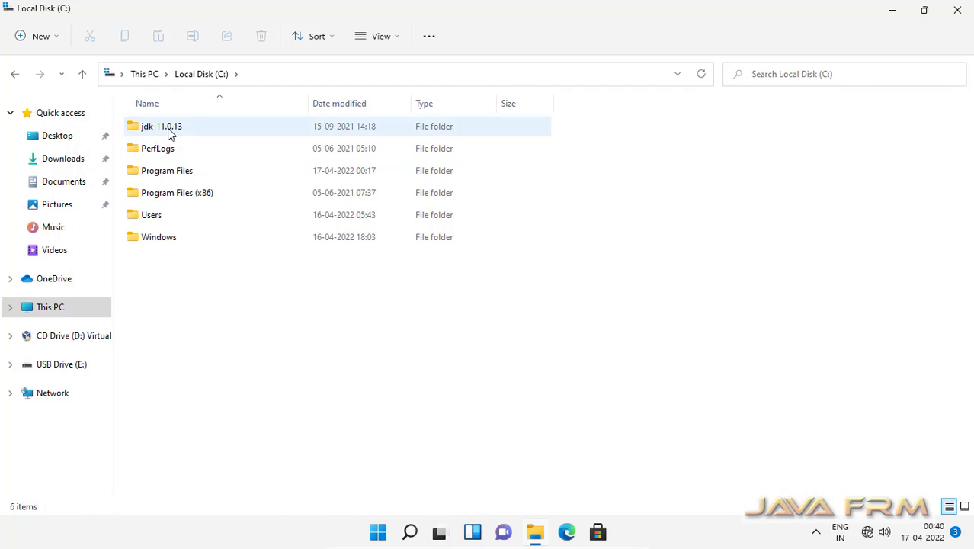
Step: Open C:\jdk-11.0.13 and browse the bin folder's files in List view
double_click(169, 131)
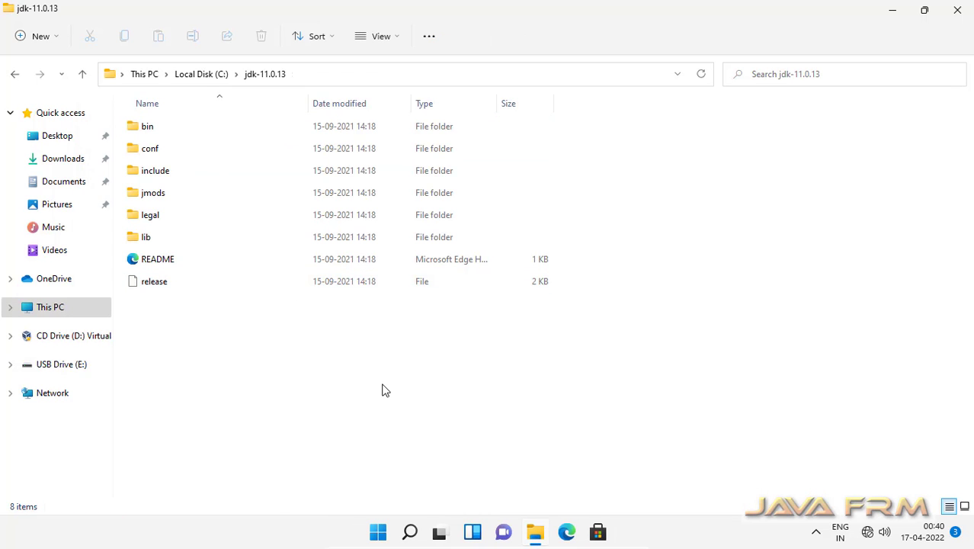
double_click(147, 126)
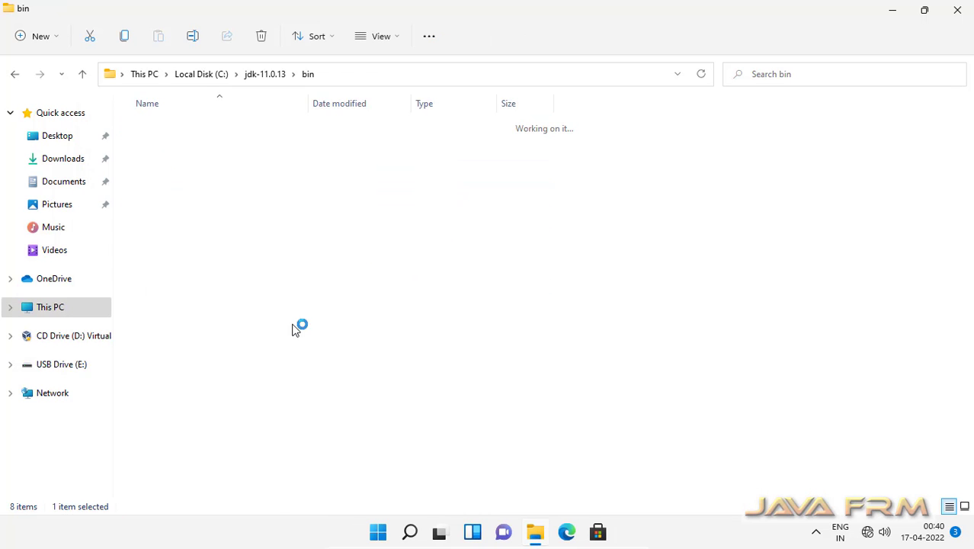
left_click(377, 40)
left_click(369, 162)
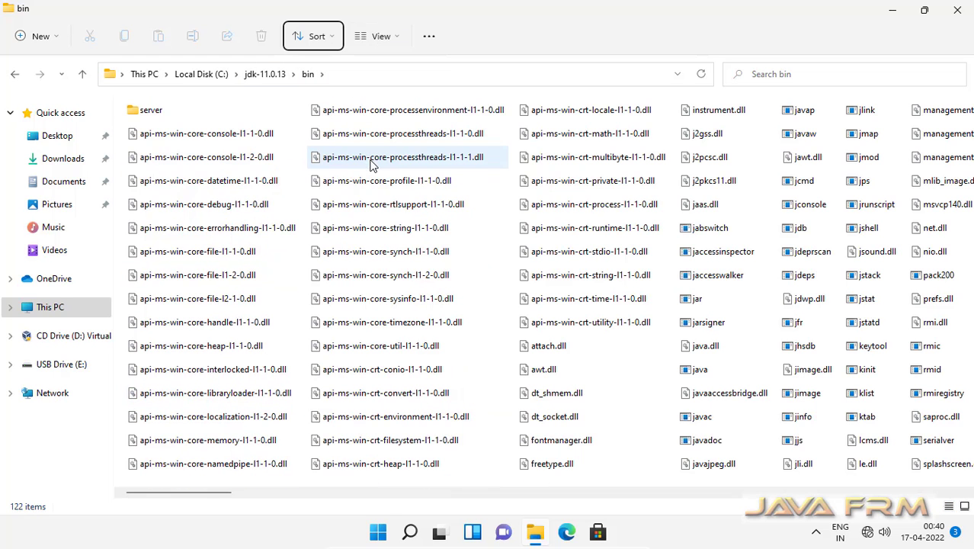
scroll(456, 353, "down", 5)
scroll(439, 360, "up", 5)
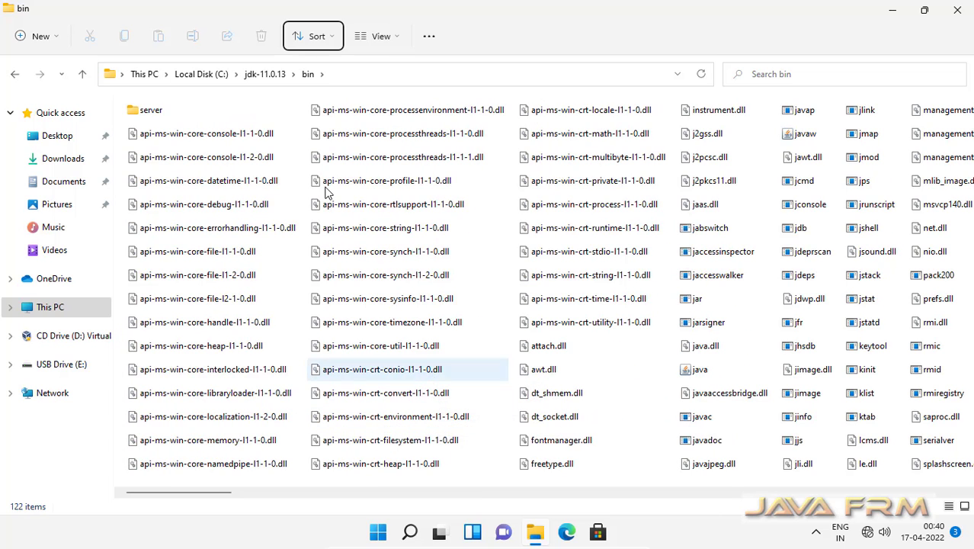
left_click(265, 74)
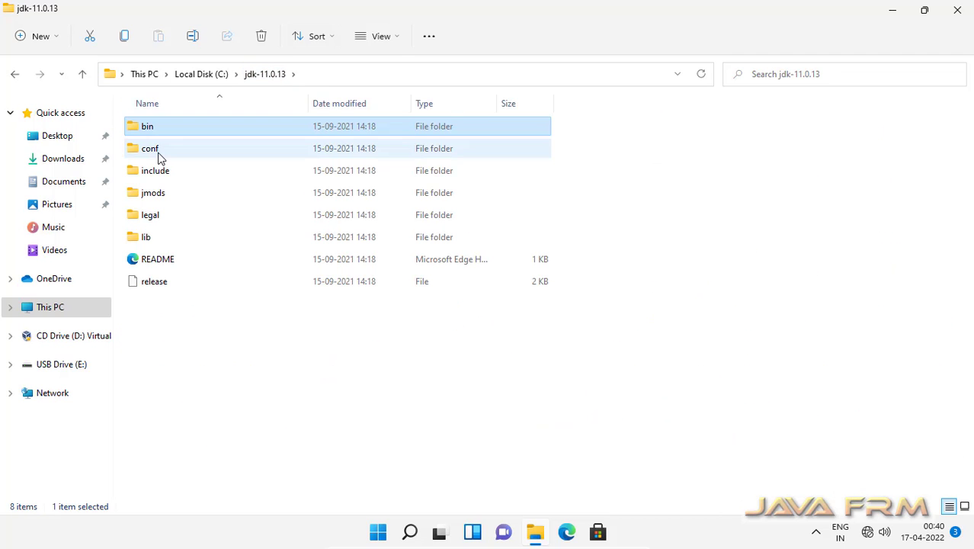
Step: Look inside the conf and include subfolders of jdk-11.0.13
left_click(160, 157)
double_click(160, 157)
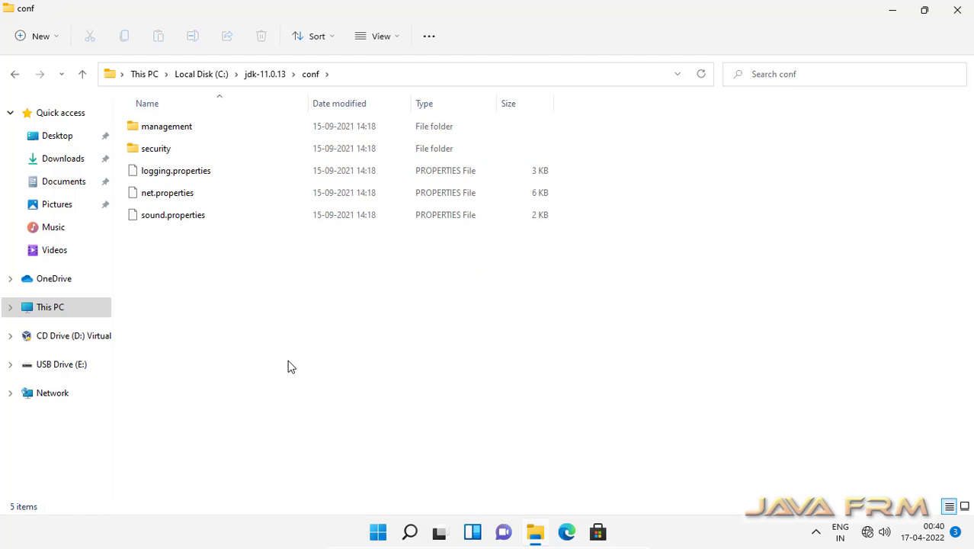
left_click(268, 74)
double_click(157, 173)
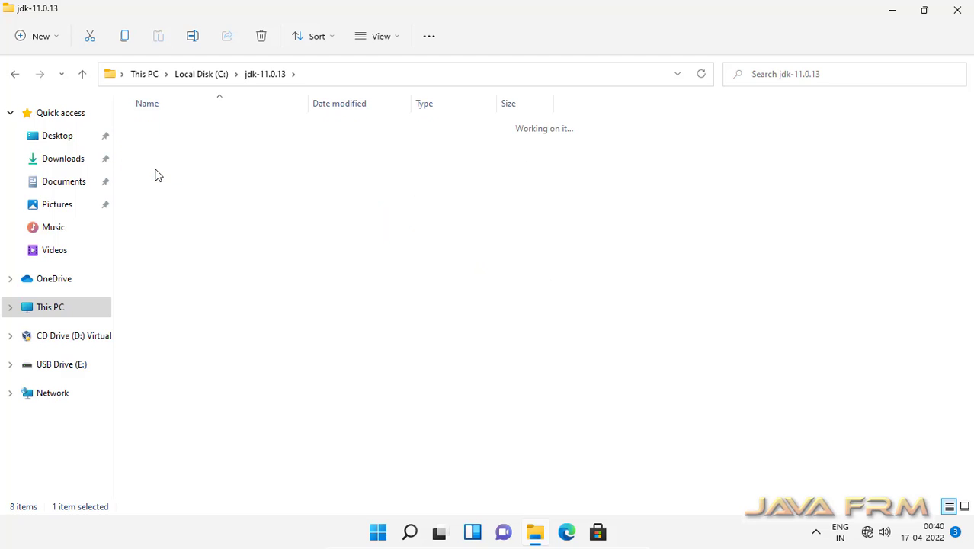
left_click(266, 75)
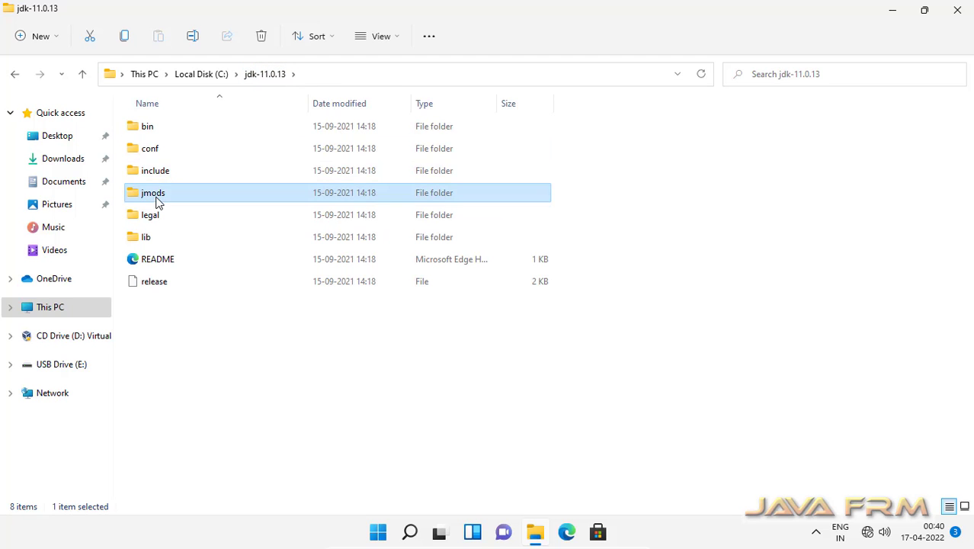
Step: Browse the jmods and legal subfolders, each switched to List view
double_click(157, 196)
left_click(379, 36)
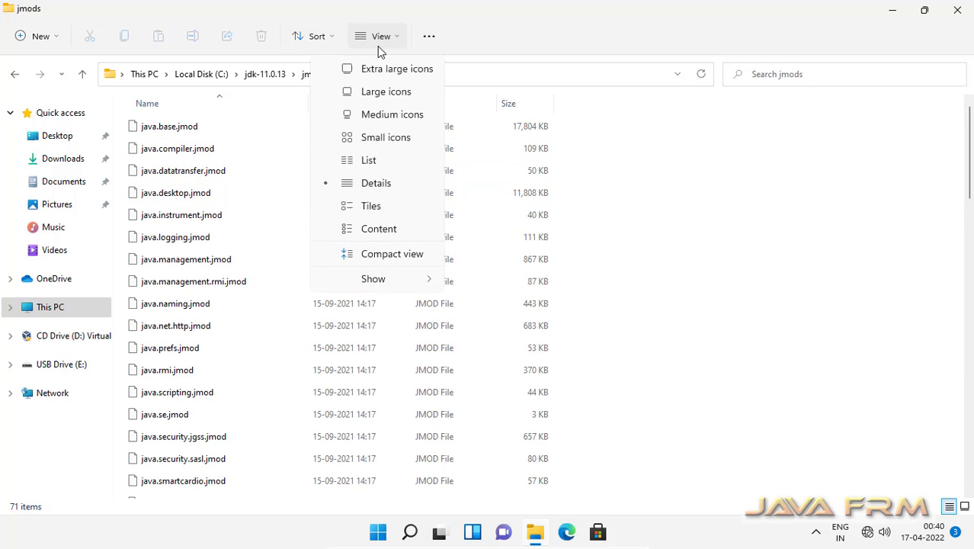
left_click(386, 171)
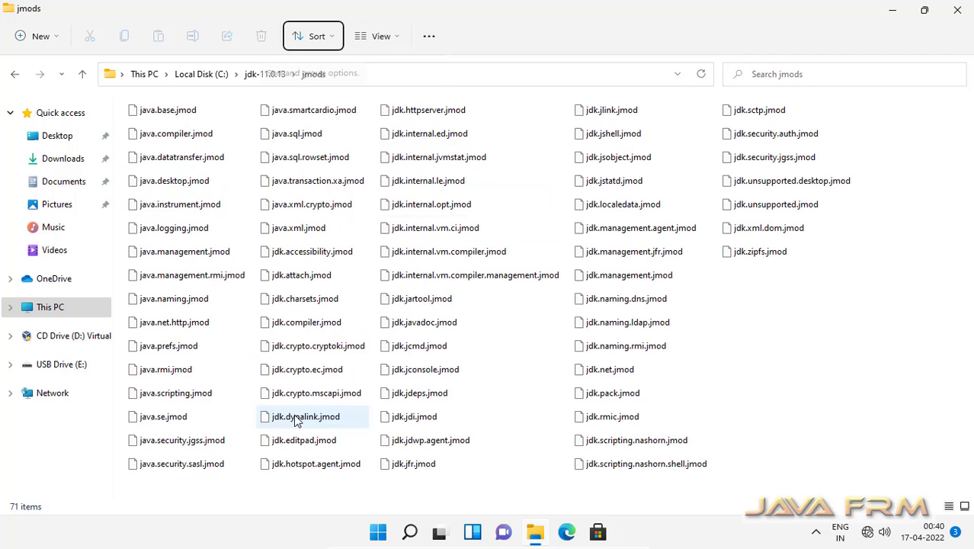
left_click(272, 82)
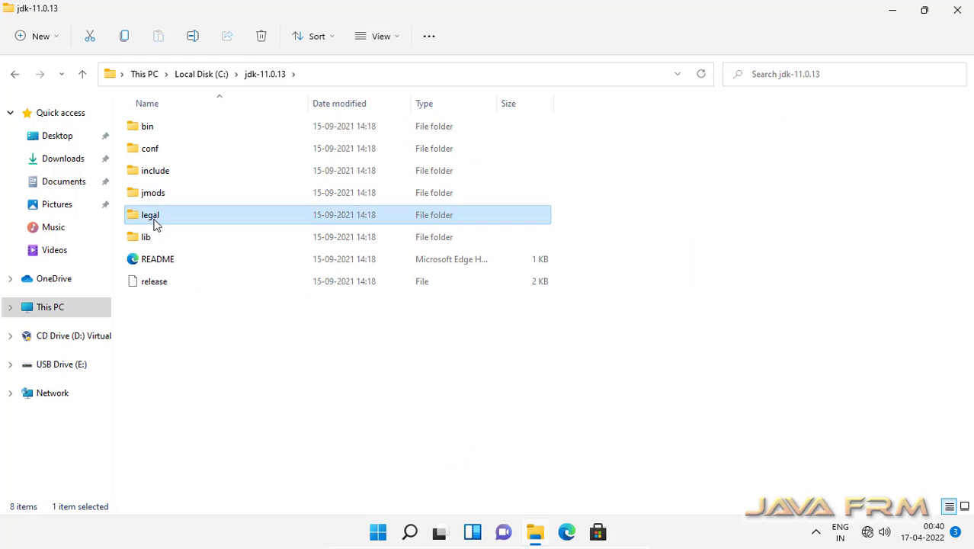
double_click(154, 221)
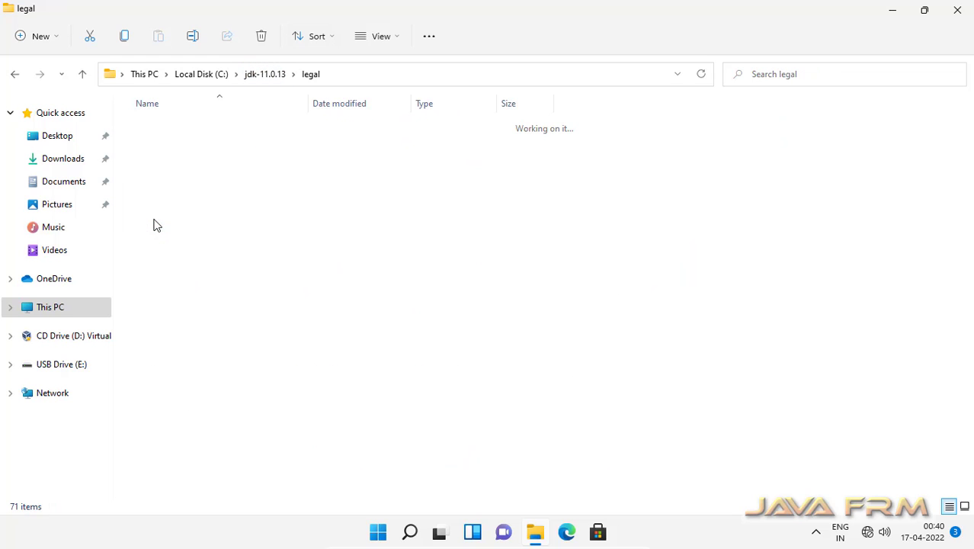
left_click(395, 40)
left_click(375, 159)
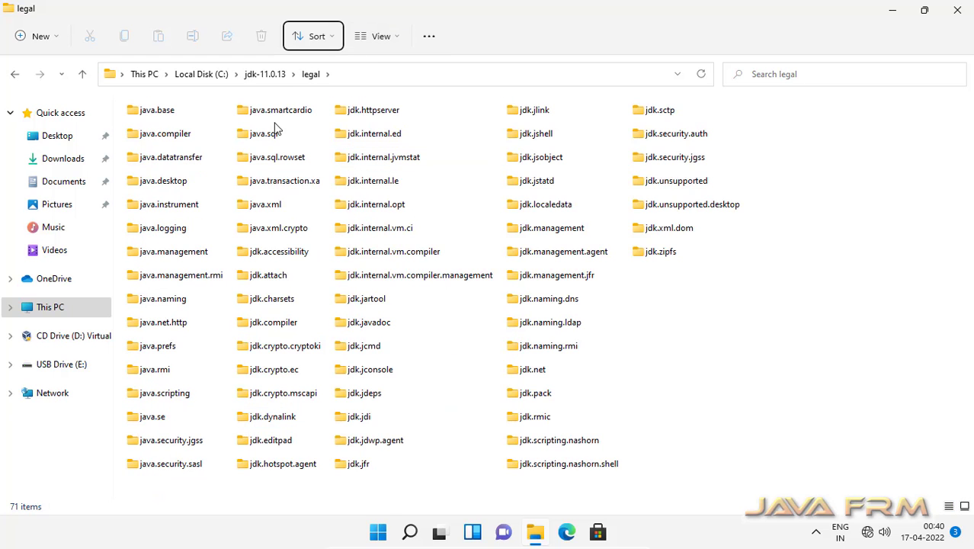
left_click(269, 79)
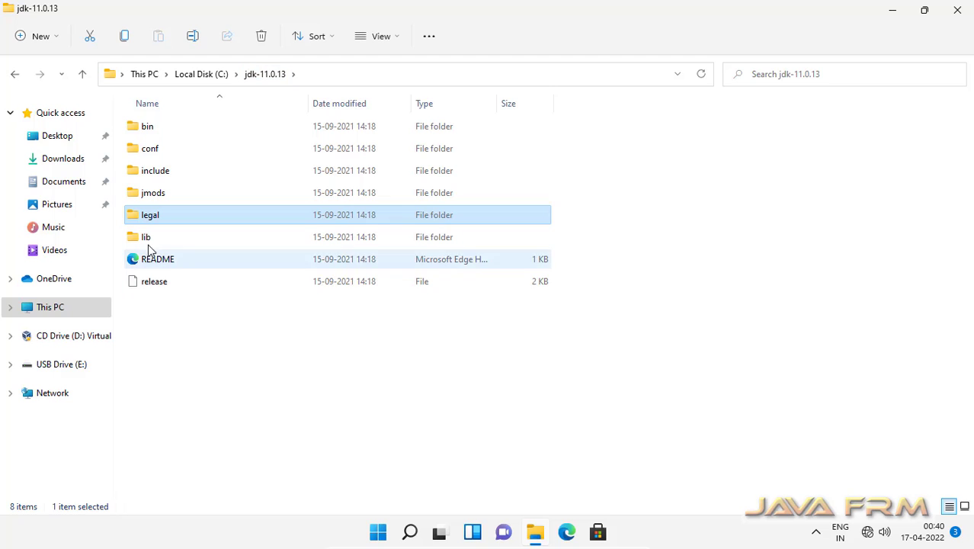
Step: Browse the lib subfolder in List view and return to jdk-11.0.13
left_click(149, 240)
double_click(149, 239)
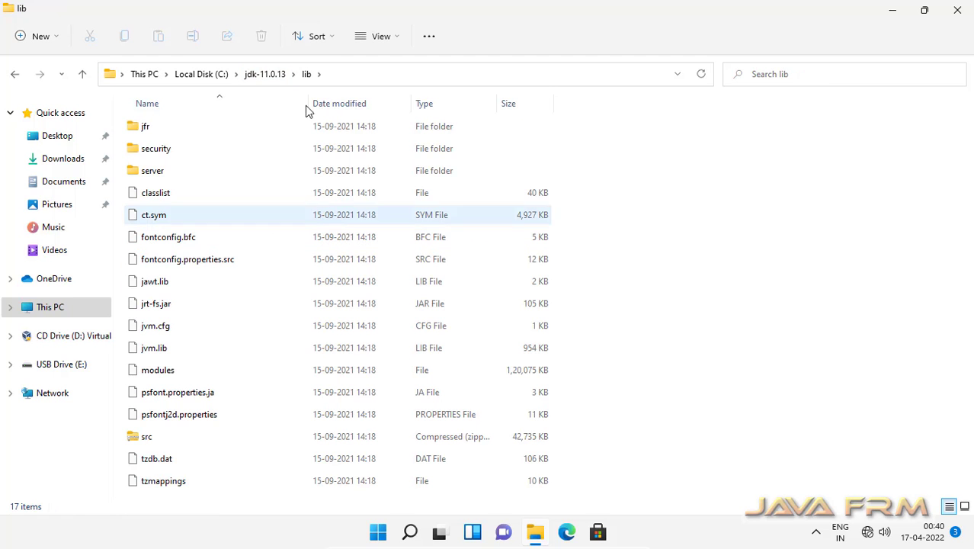
left_click(400, 40)
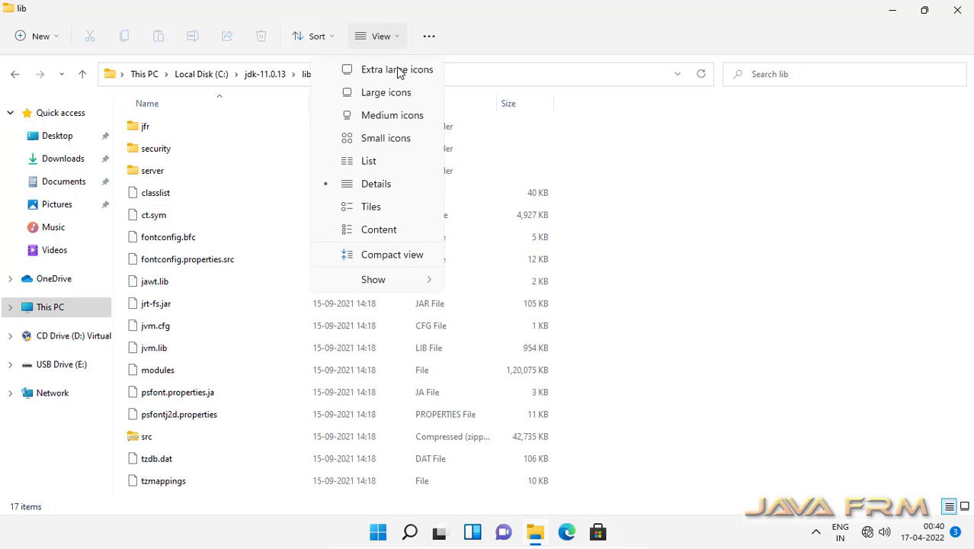
left_click(382, 169)
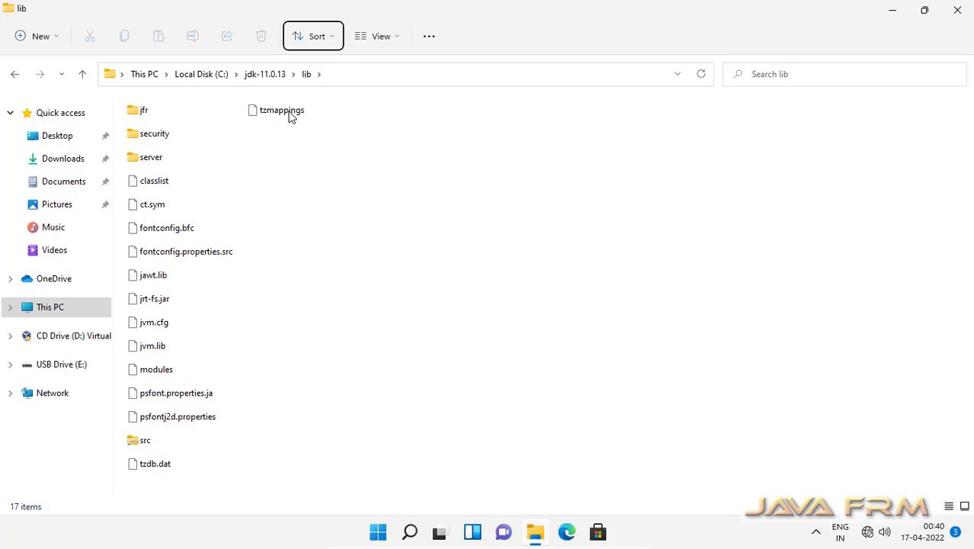
left_click(265, 79)
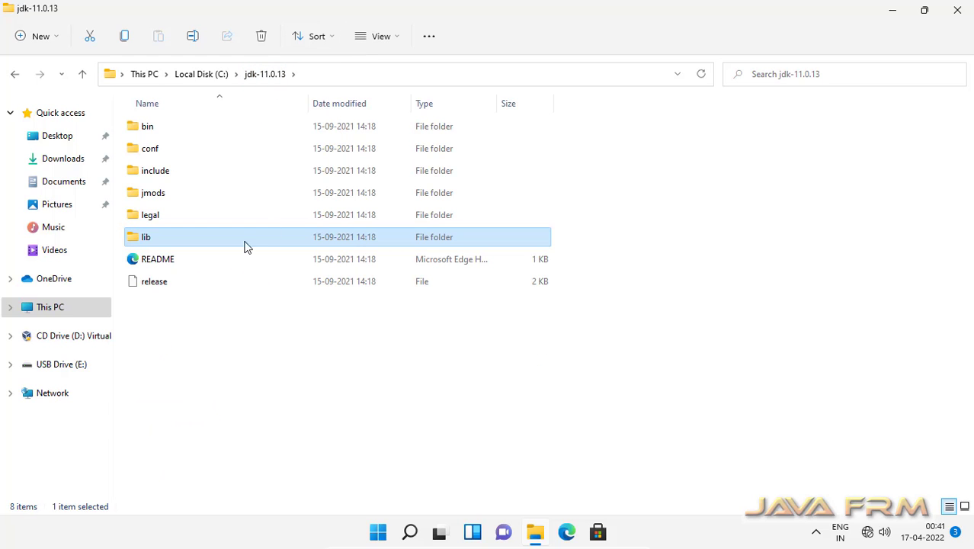
Step: Rename the C:\jdk-11.0.13 folder to jdk-11
left_click(206, 77)
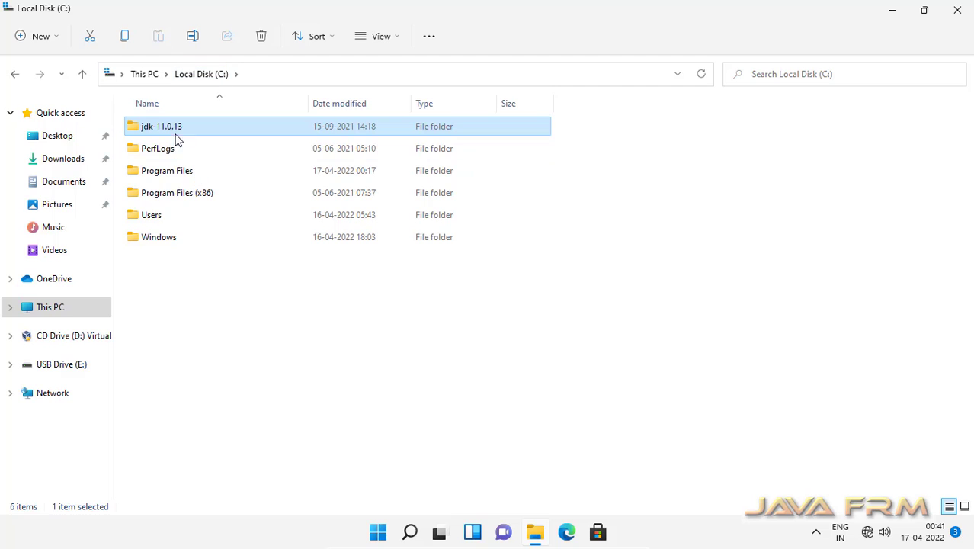
mouse_move(171, 134)
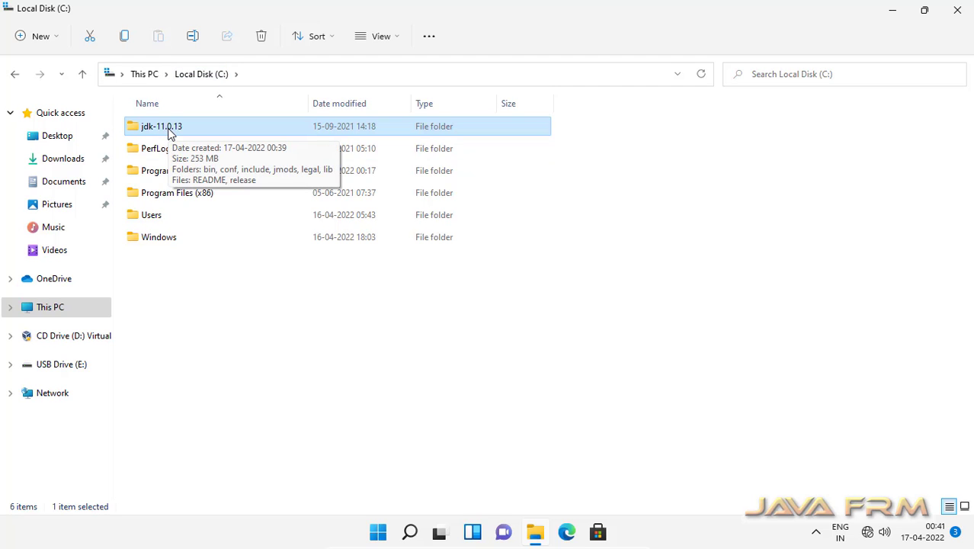
right_click(171, 133)
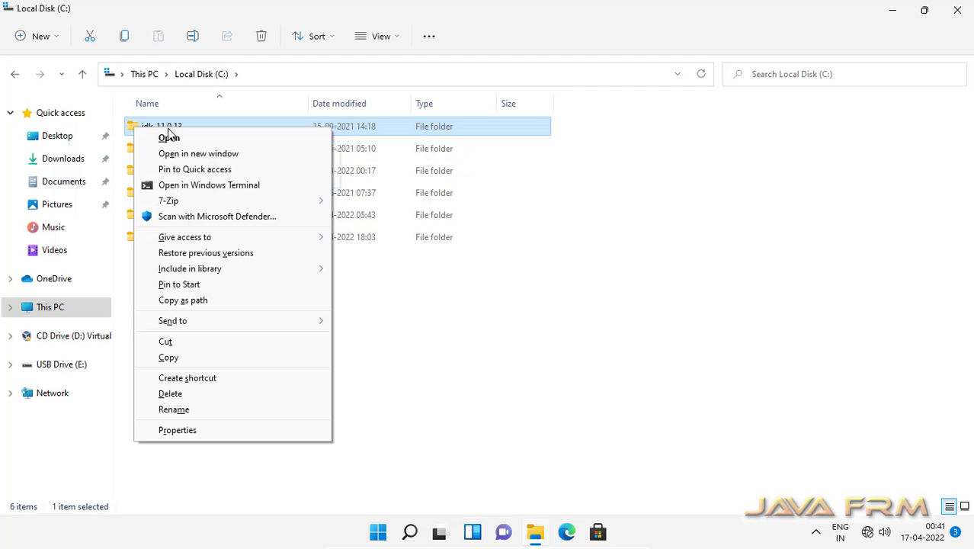
left_click(186, 410)
left_click(189, 127)
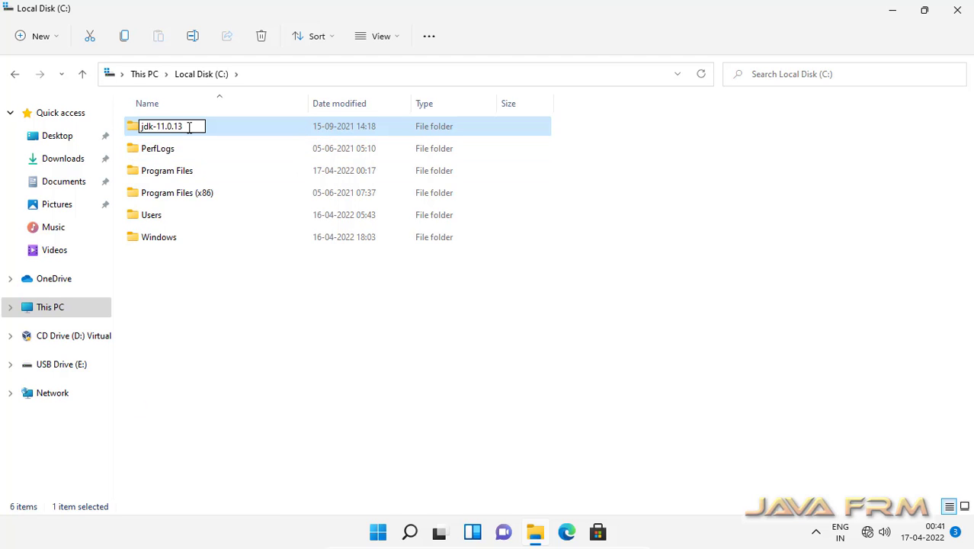
key("BackSpace")
key("BackSpace")
key("BackSpace")
key("BackSpace")
key("Return")
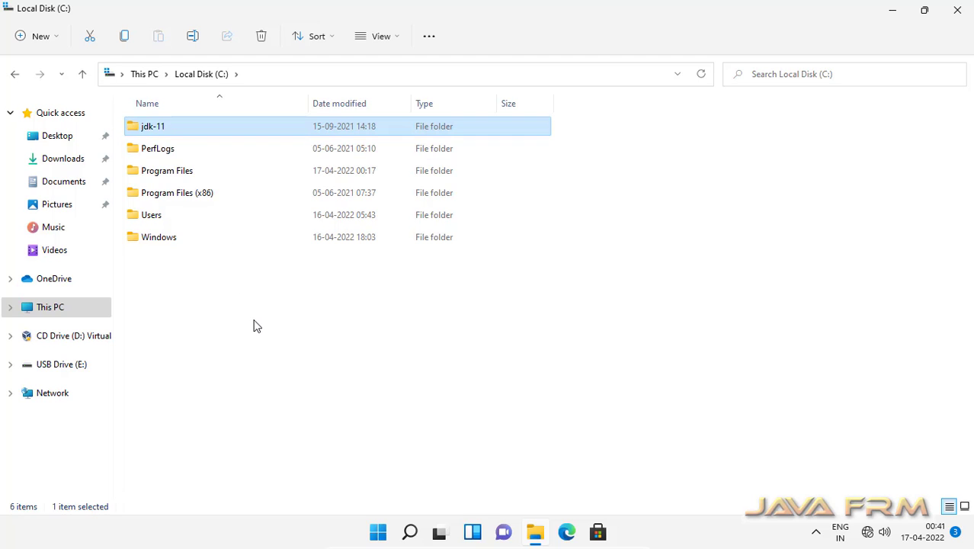
Step: Open C:\jdk-11 to confirm its path, then go back to This PC
left_click(170, 135)
double_click(170, 135)
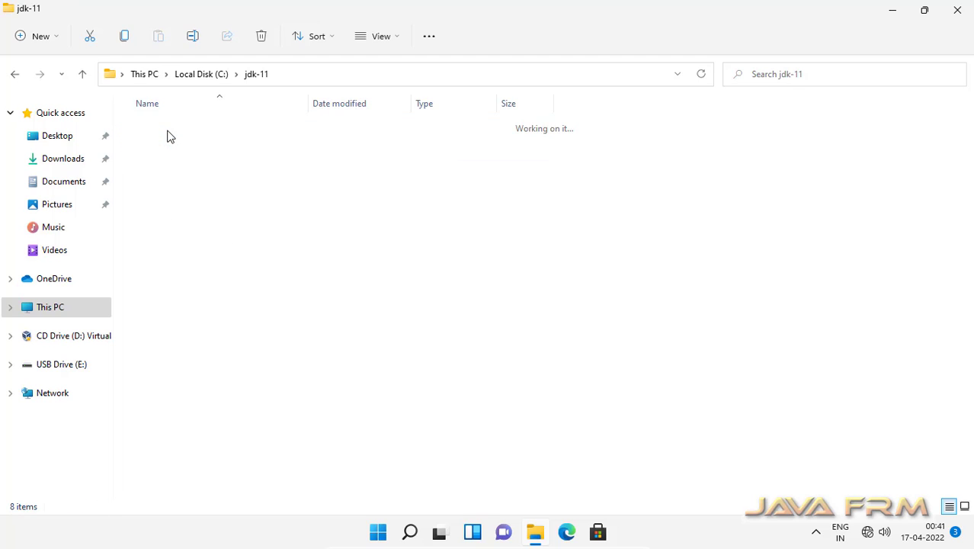
left_click(302, 81)
key("ctrl+c")
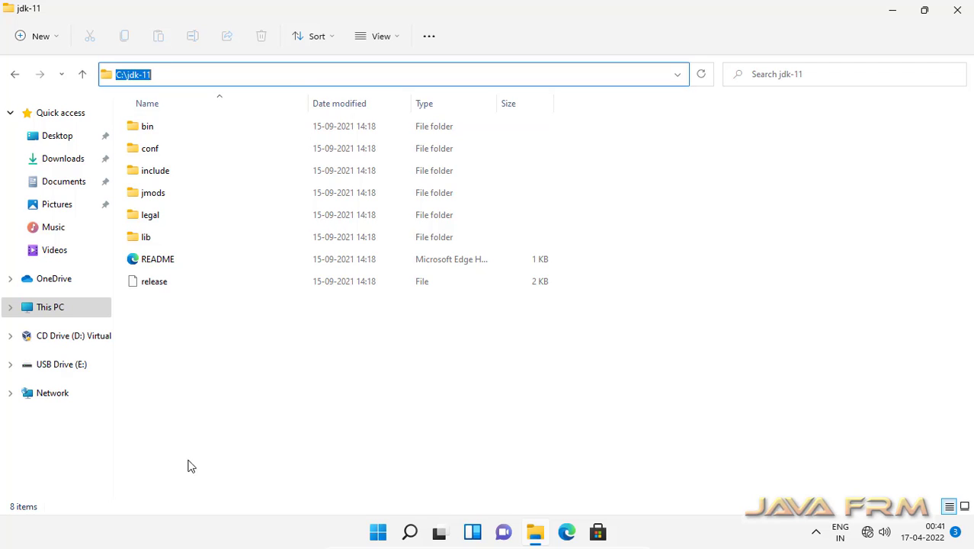
left_click(52, 313)
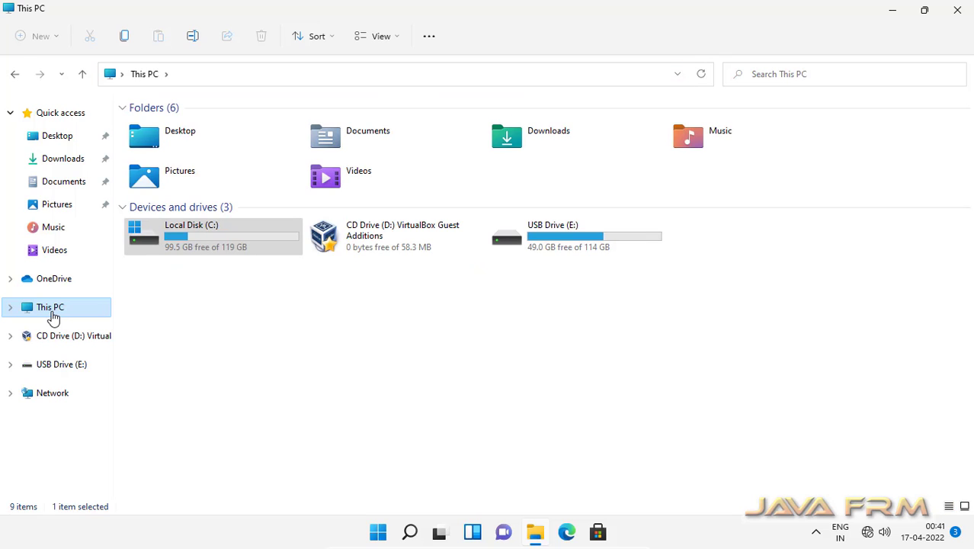
Step: Open Environment Variables through This PC Properties and Advanced system settings
right_click(52, 316)
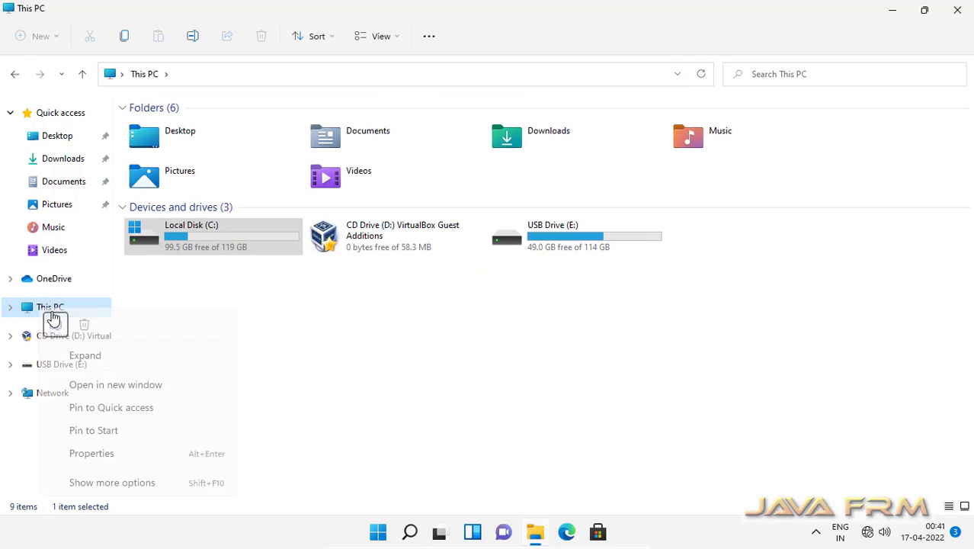
left_click(91, 453)
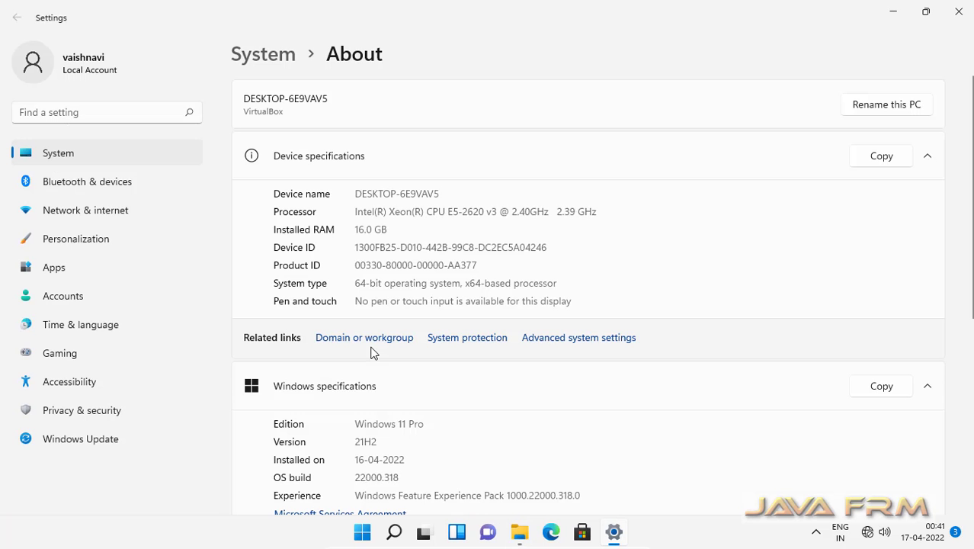
left_click(577, 339)
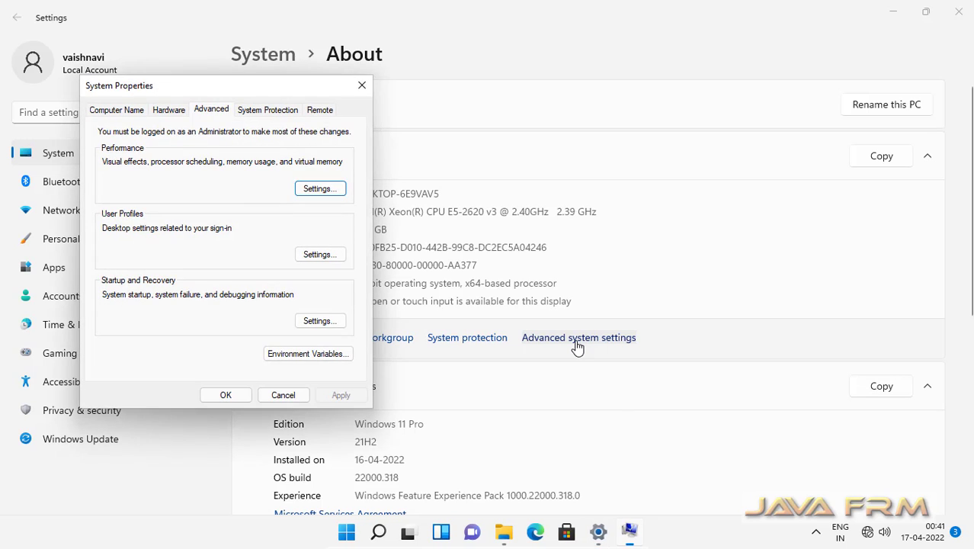
left_click(322, 356)
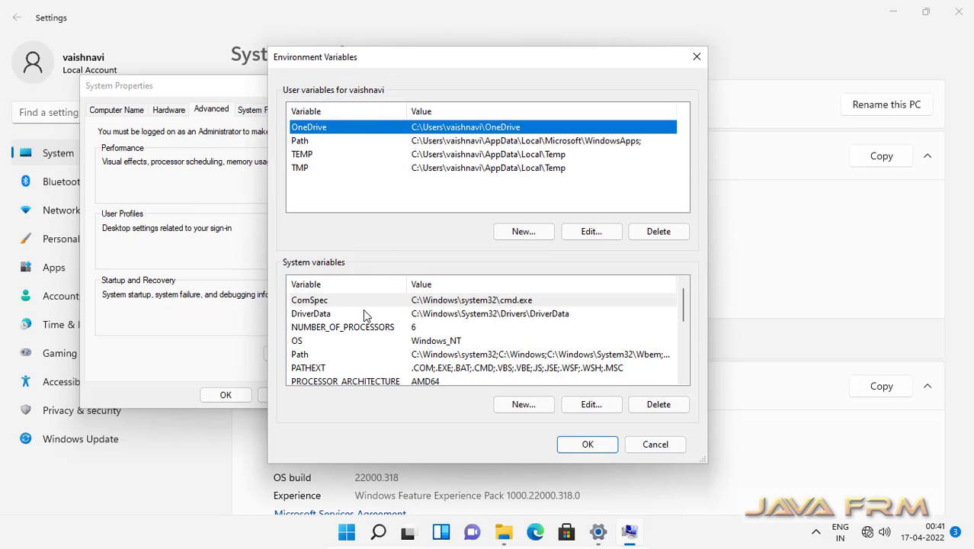
Step: Create the system variable JAVA_HOME with the value C:\jdk-11
left_click(524, 406)
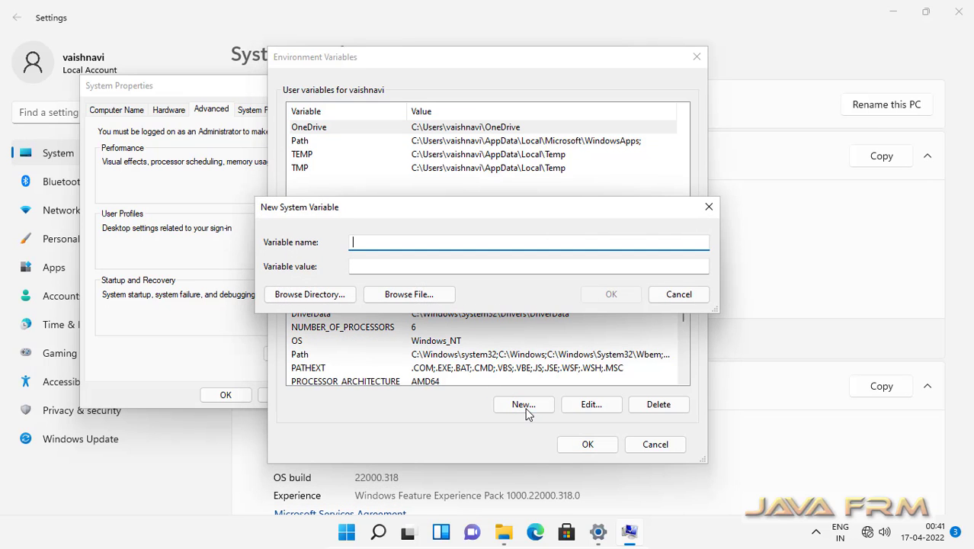
type("JAVA_HOME")
left_click(359, 267)
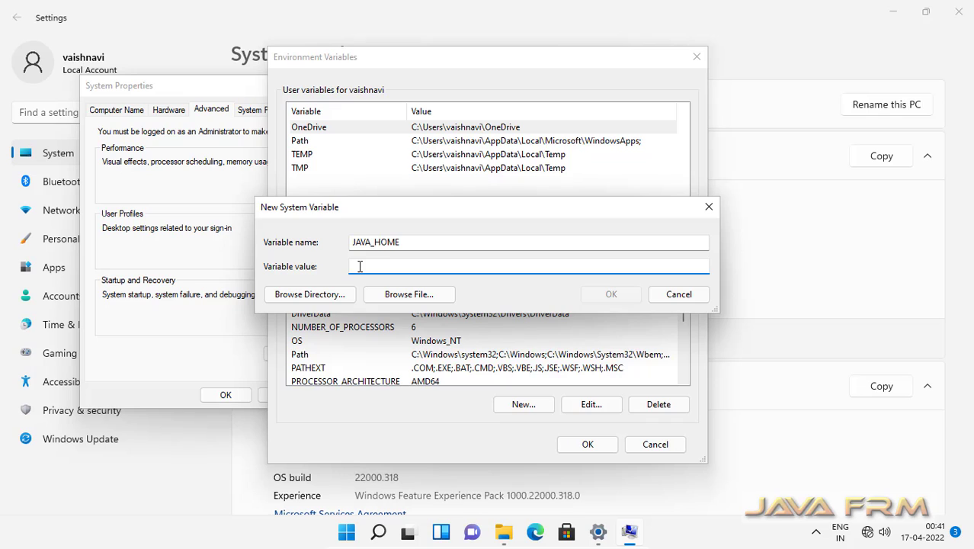
key("ctrl+v")
key("Tab")
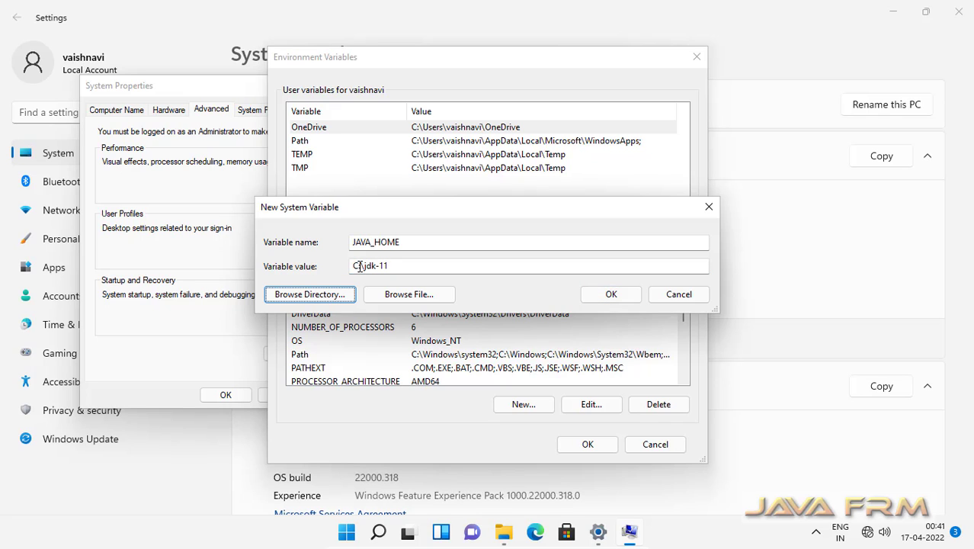
left_click(620, 301)
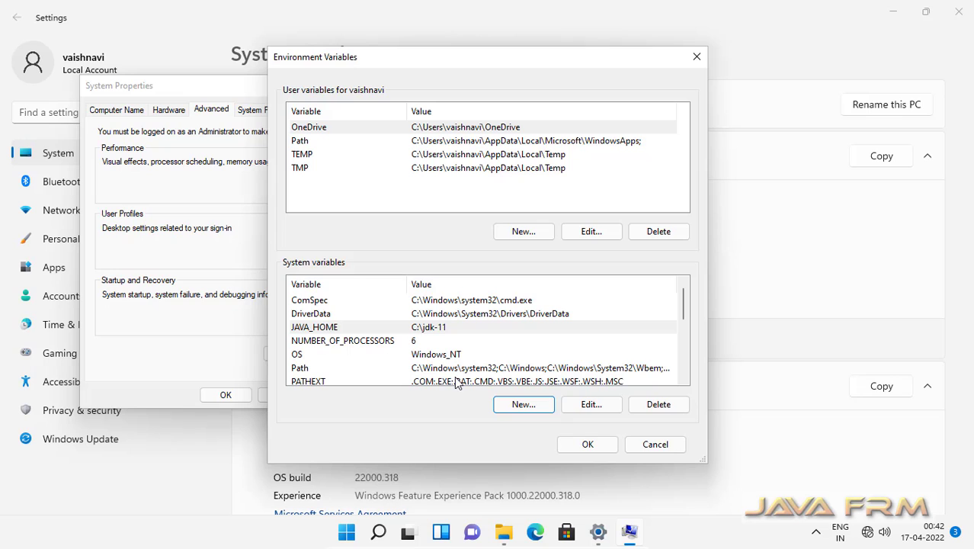
Step: Edit the system Path variable and append a %JAVA_HOME%\bin entry
left_click(455, 369)
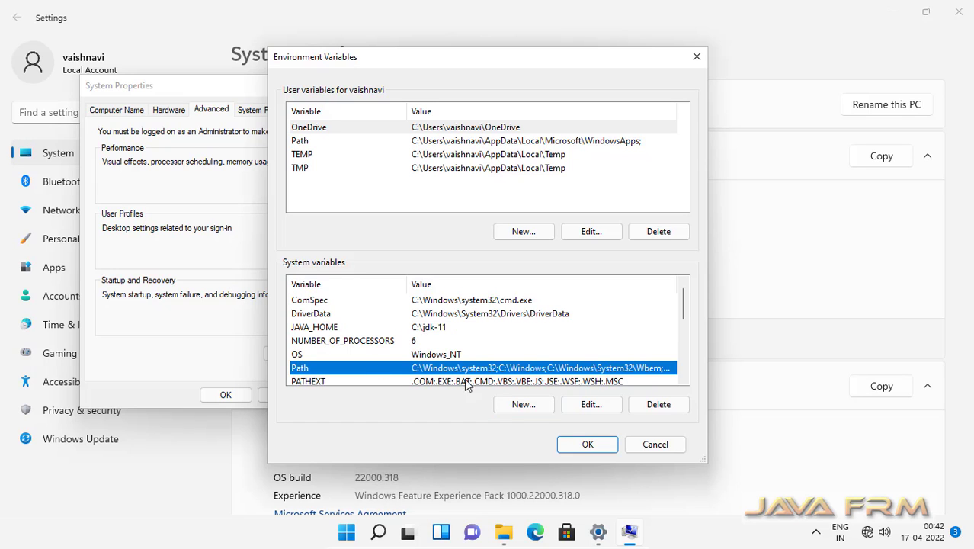
left_click(586, 410)
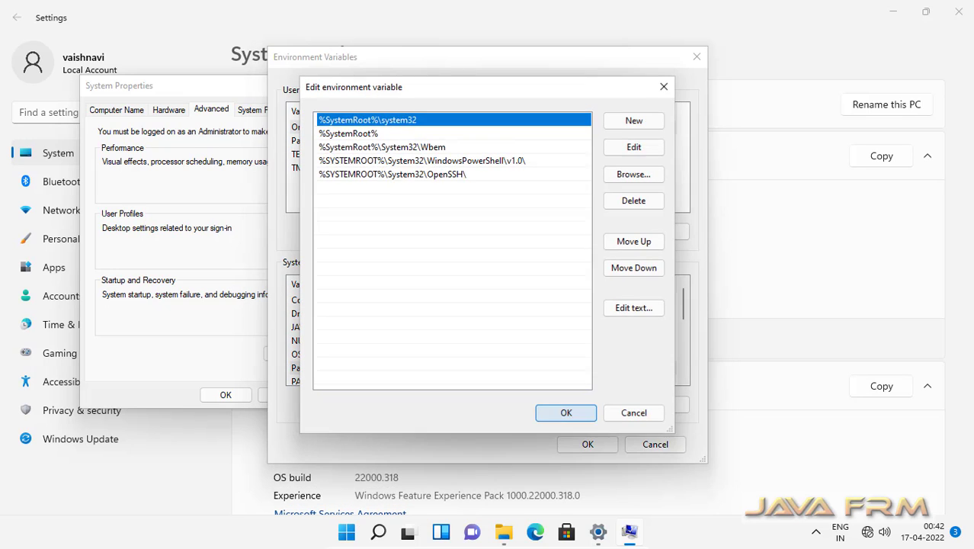
left_click(641, 124)
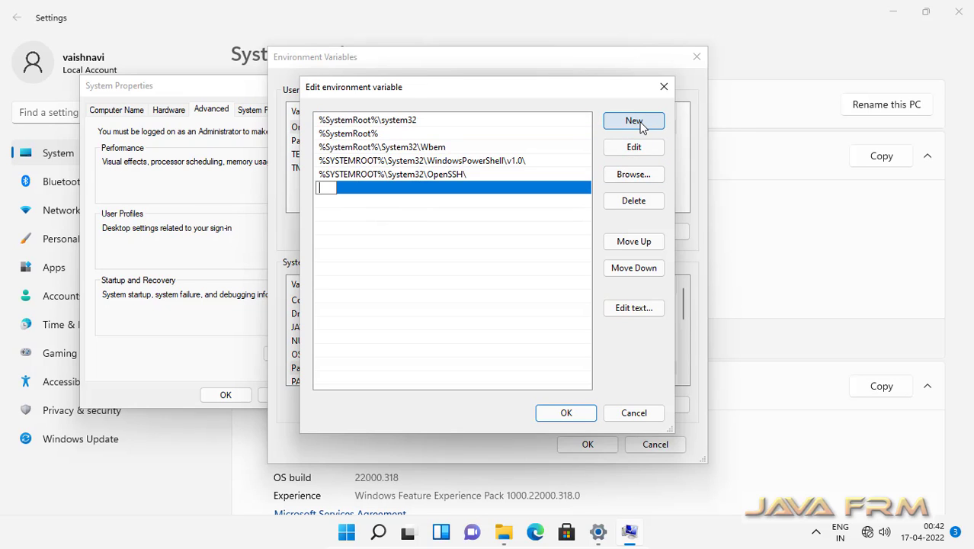
type("%JAVA")
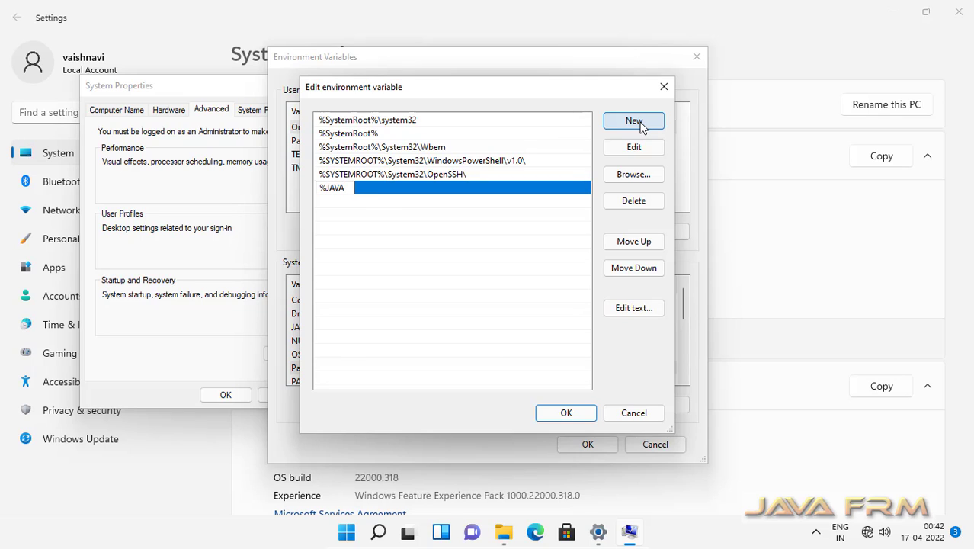
type("_HOME%")
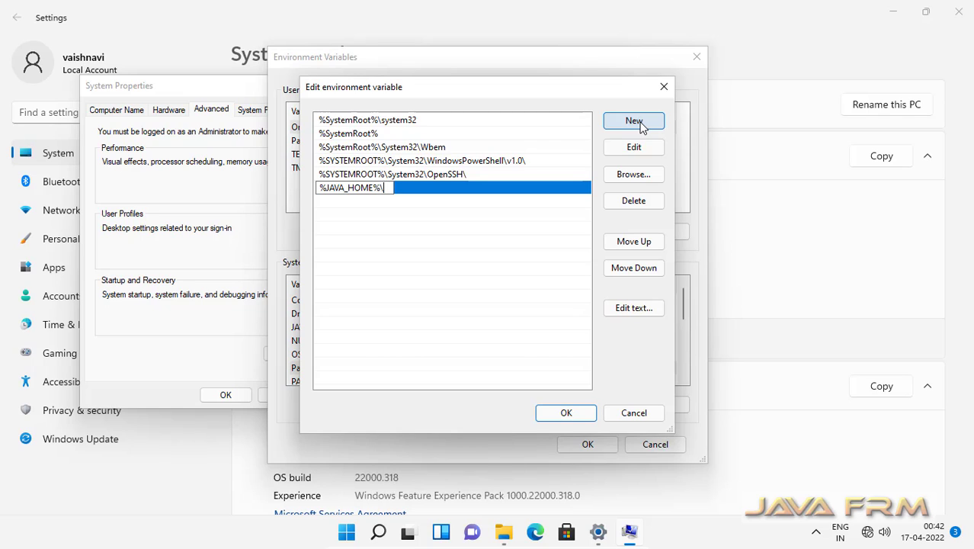
type("\\bin")
left_click(582, 417)
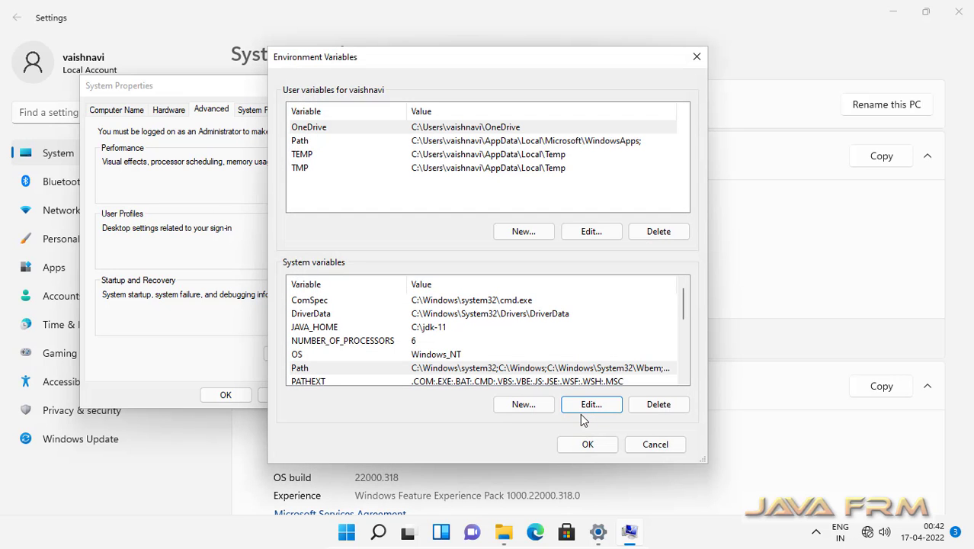
Step: Confirm Environment Variables and System Properties with OK, then close Settings
left_click(611, 447)
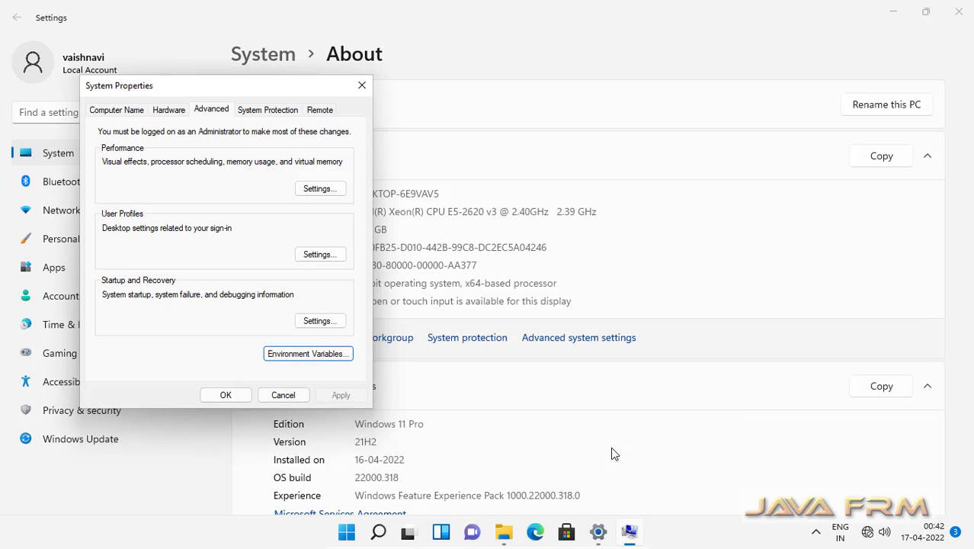
left_click(226, 395)
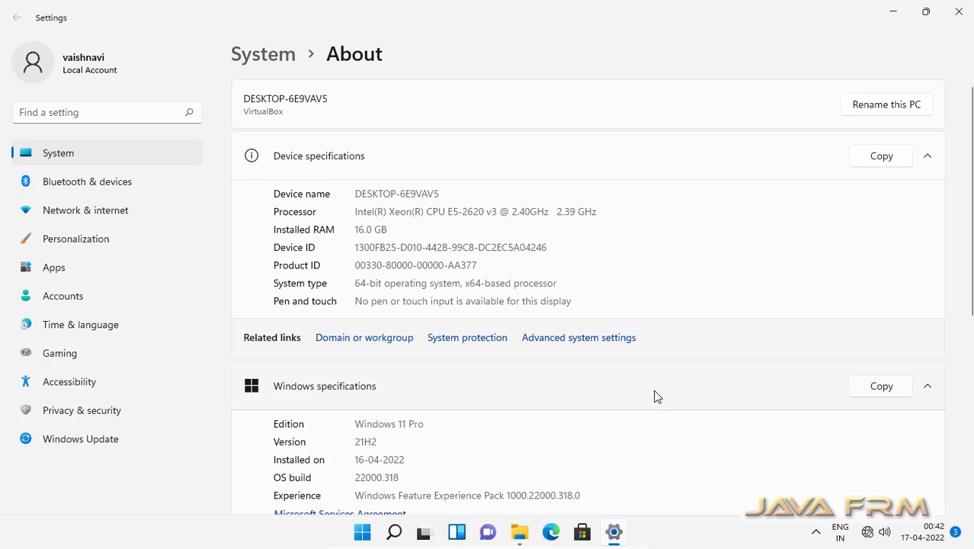
left_click(958, 13)
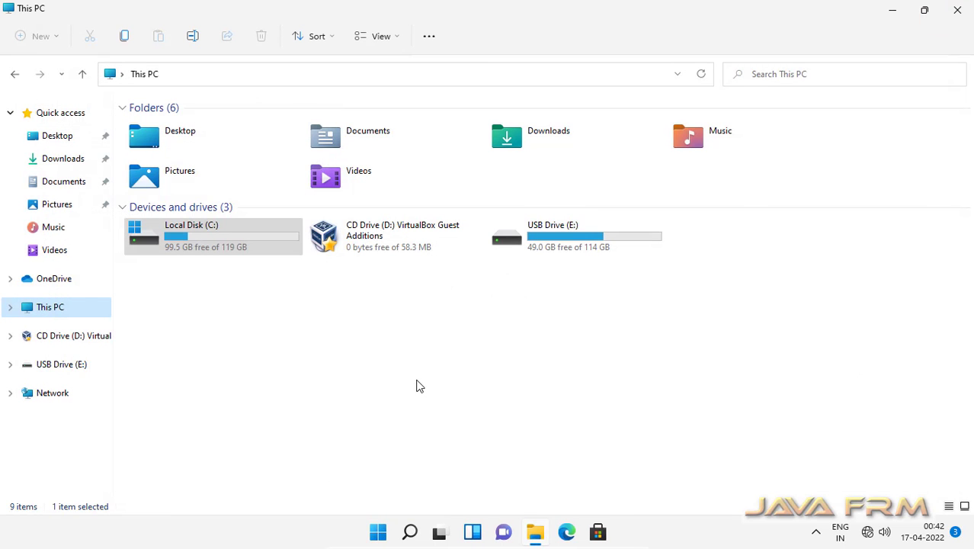
left_click(378, 533)
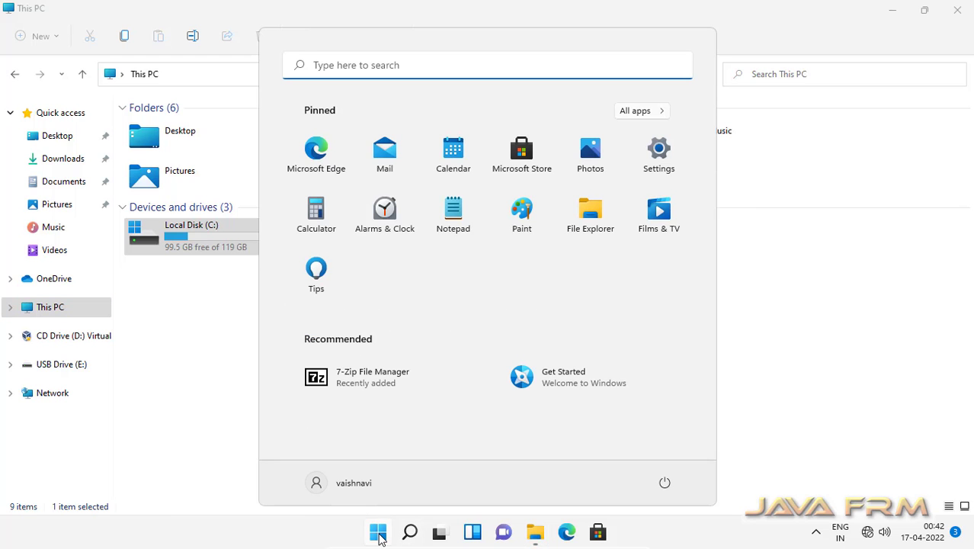
left_click(355, 67)
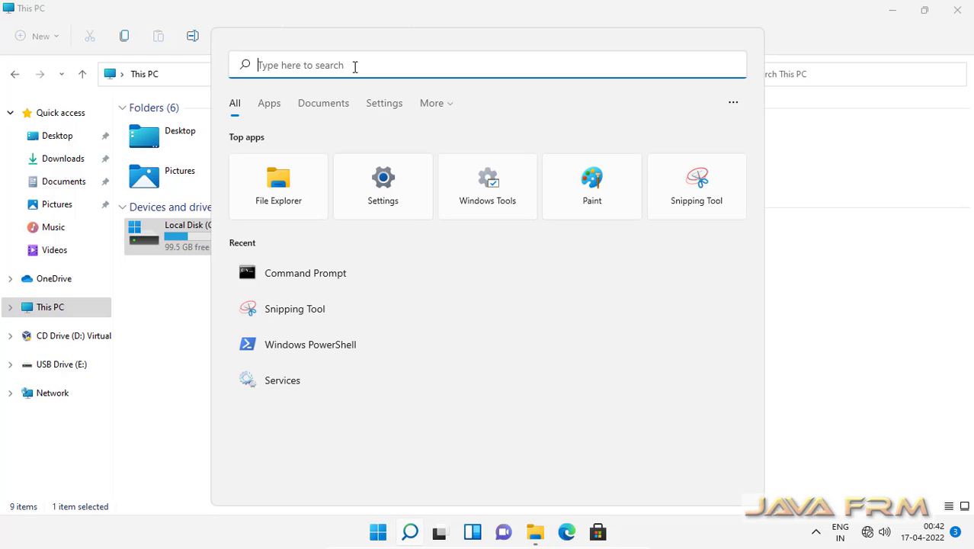
left_click(309, 281)
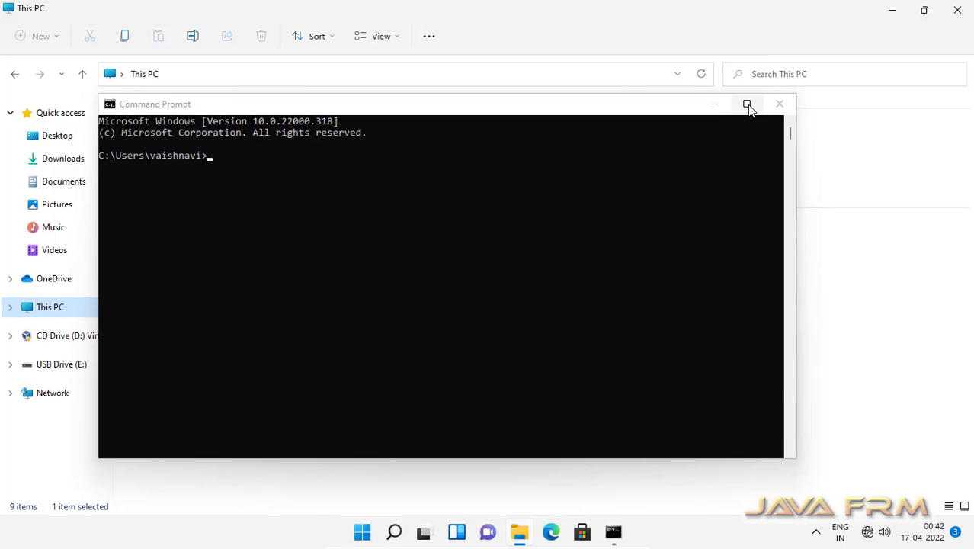
left_click(747, 105)
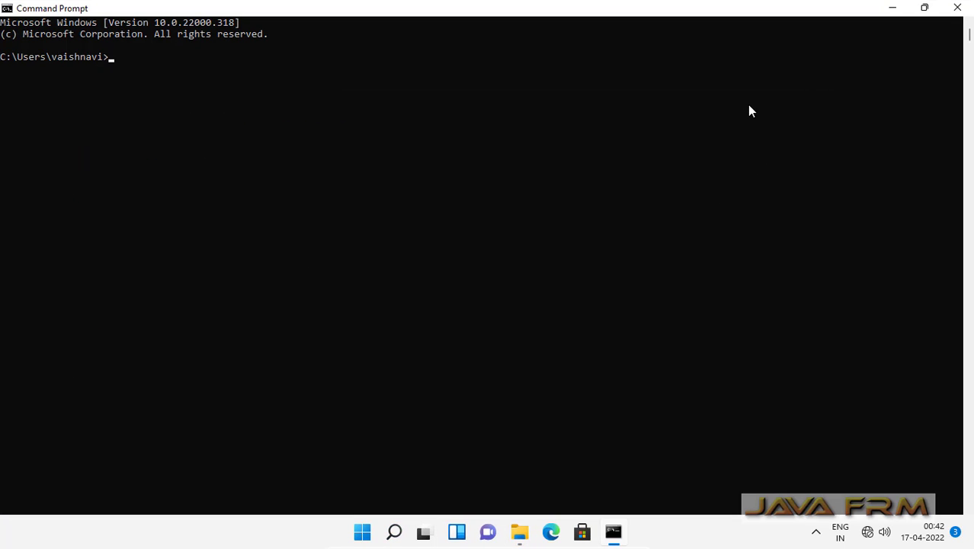
type("java -version")
key("Return")
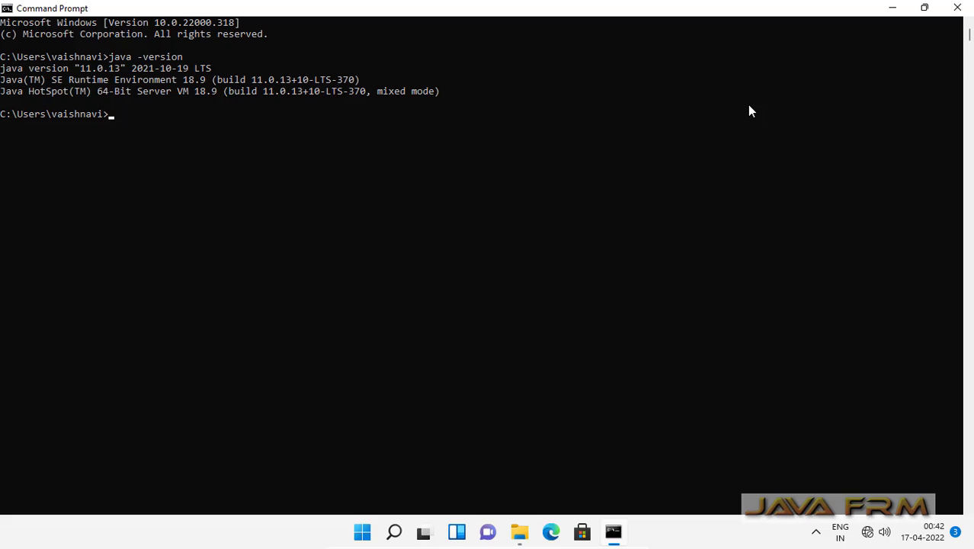
type("javac -version")
key("Return")
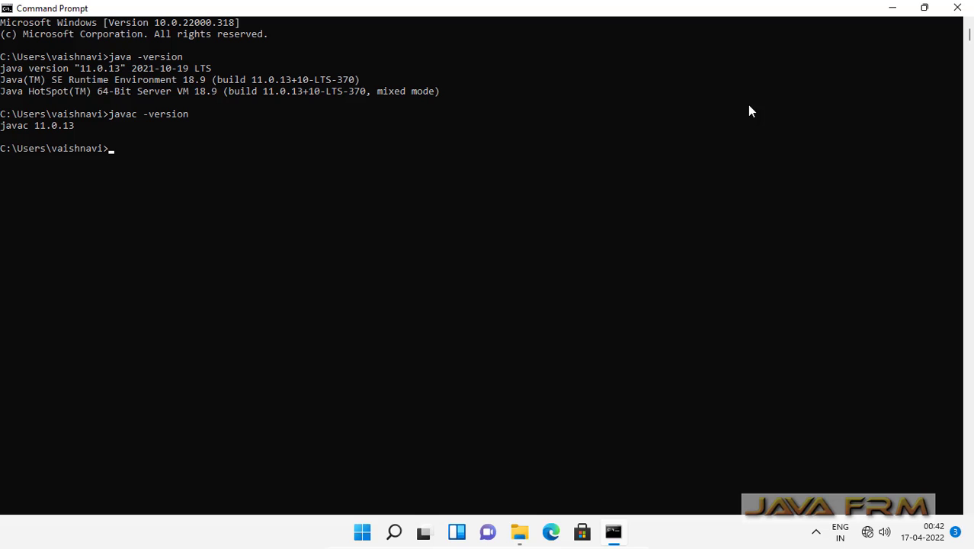
type("java")
key("Return")
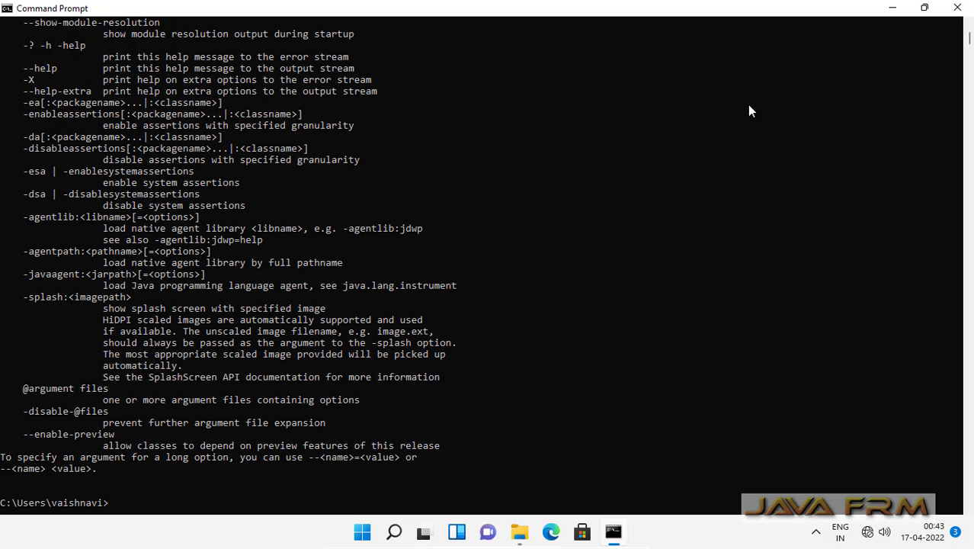
type("javac")
key("Return")
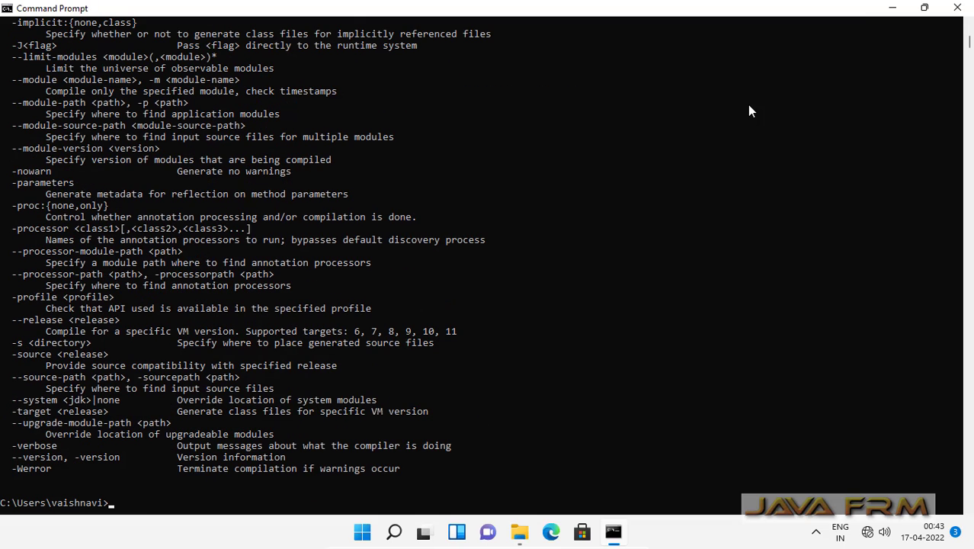
left_click(959, 15)
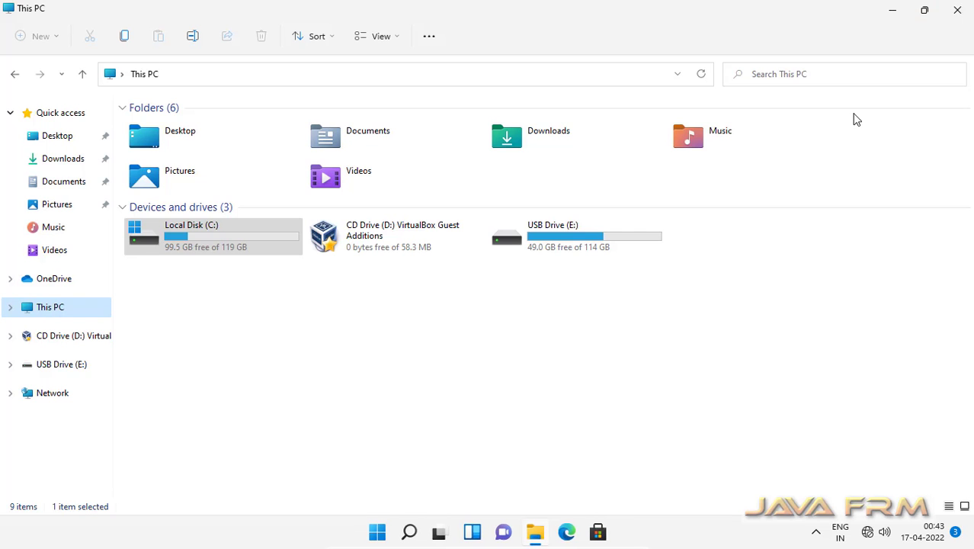